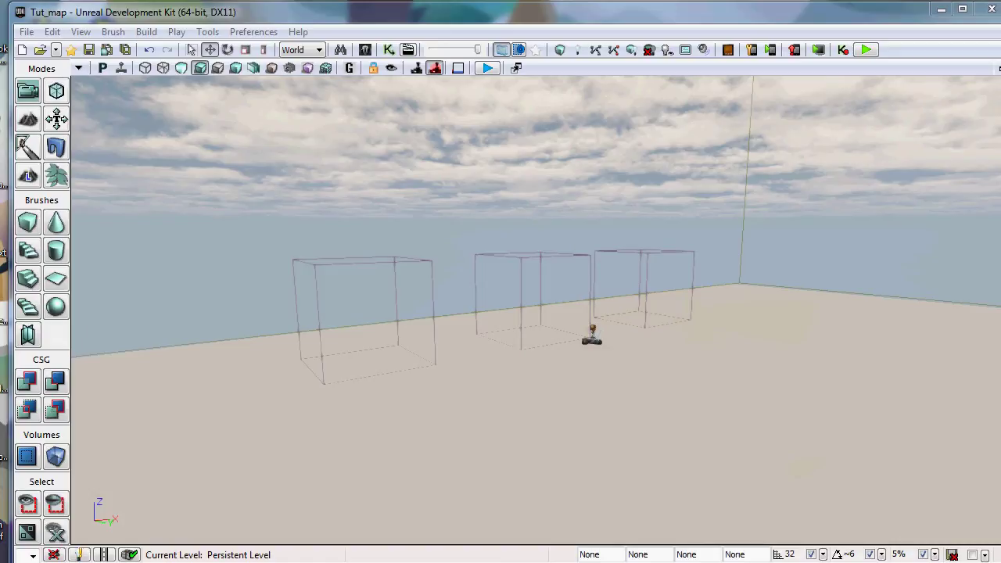
Step: Select each of the three post process volumes in the level in turn
left_click(385, 264)
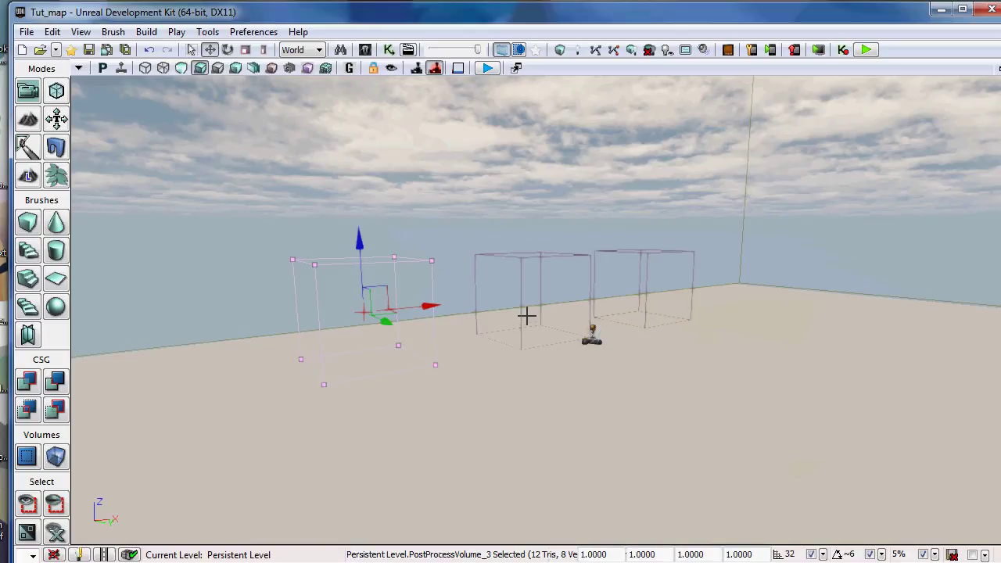
left_click(521, 286)
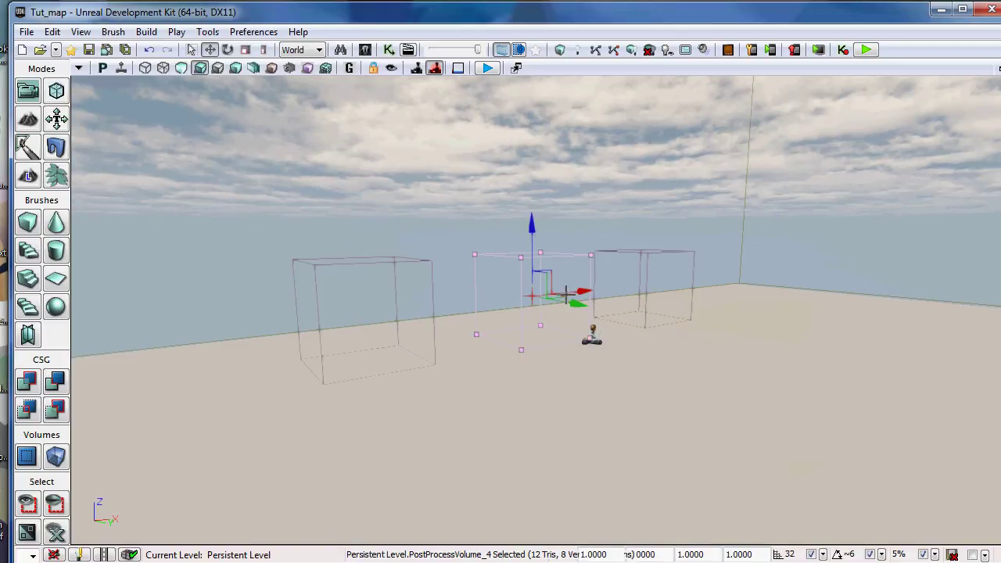
left_click(646, 266)
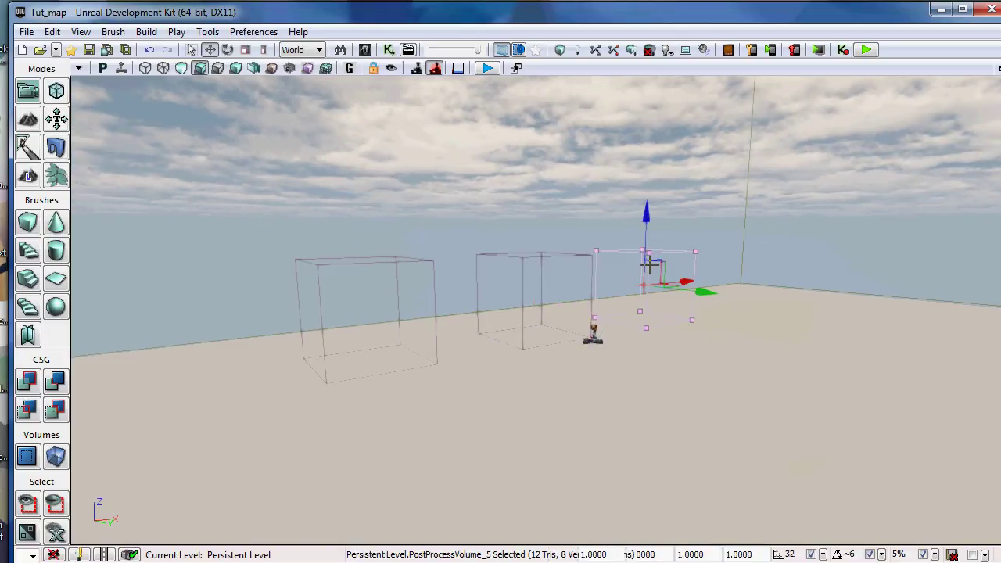
Step: Duplicate the nearest post process volume along its Y axis and delete the moved volume
left_click(319, 288)
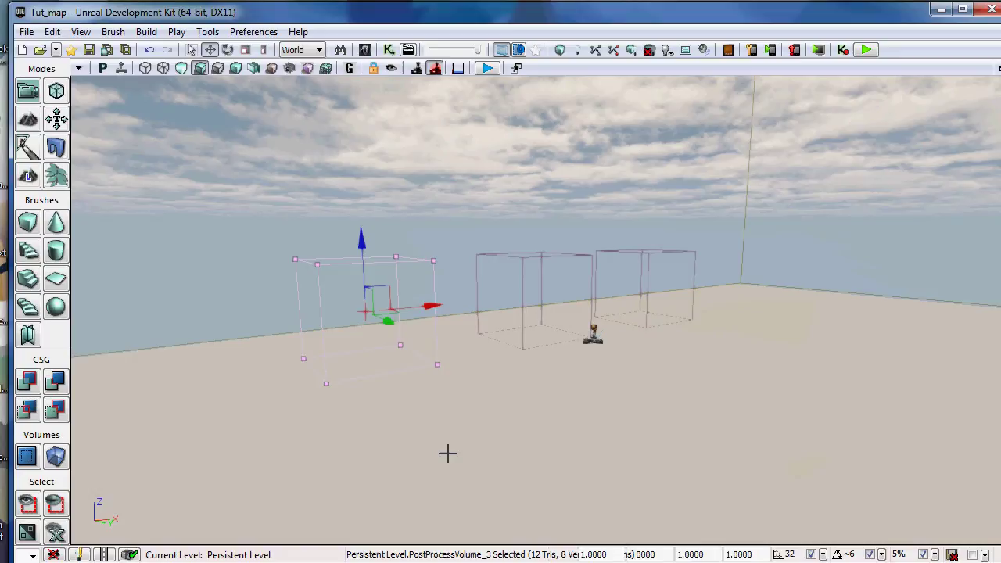
mouse_move(468, 457)
right_mouse_down()
mouse_move(463, 472)
mouse_move(468, 460)
right_mouse_up()
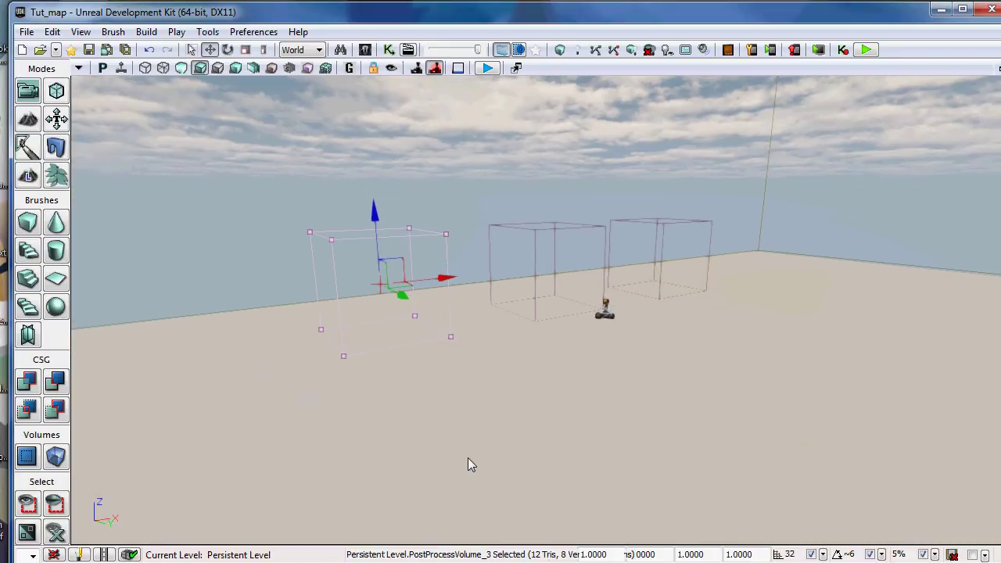
left_click_drag(402, 294, 509, 398, "alt")
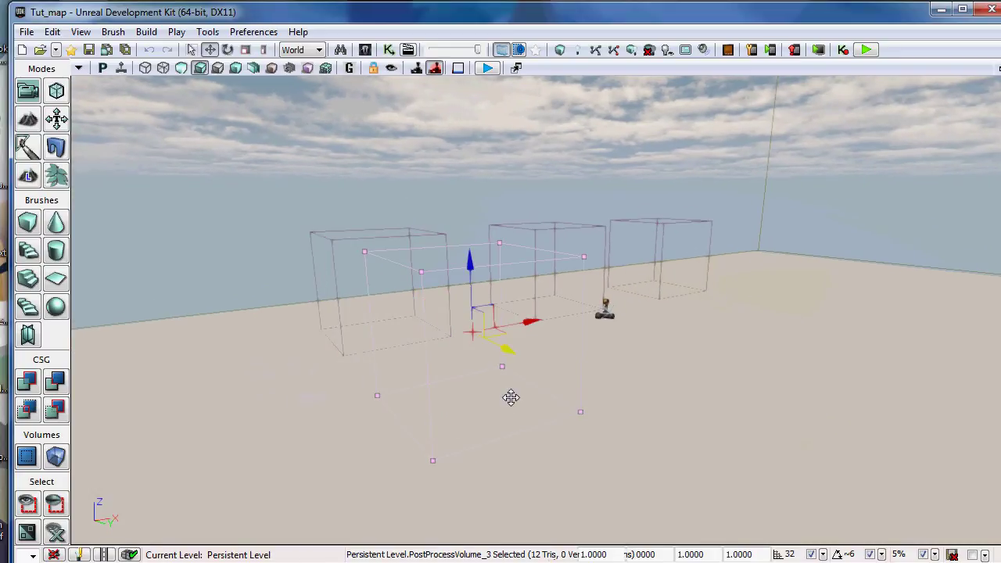
key("Delete")
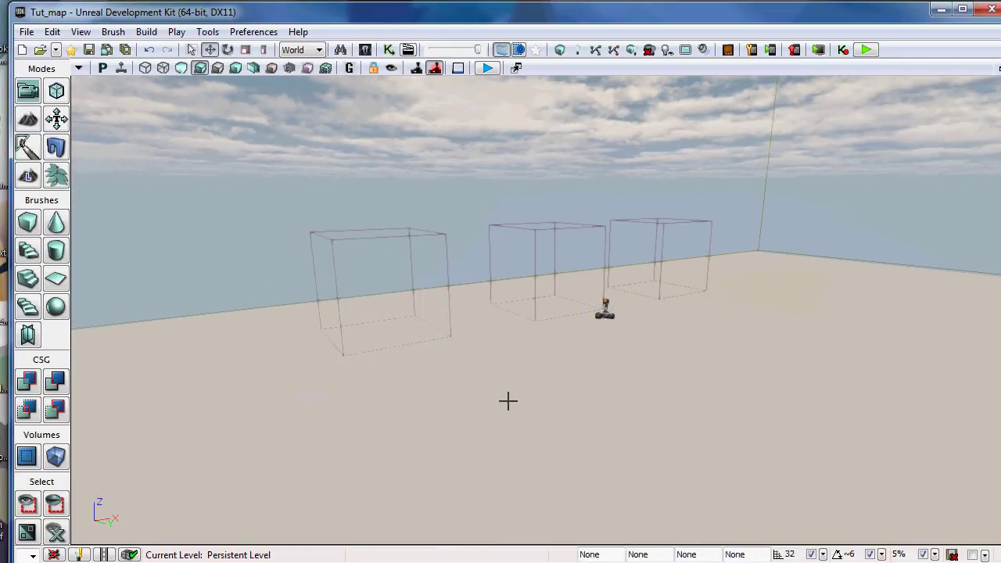
Step: Copy the nearest post process volume and replace the contents of New Text Document (2).txt in Notepad++ with its text
left_click(410, 237)
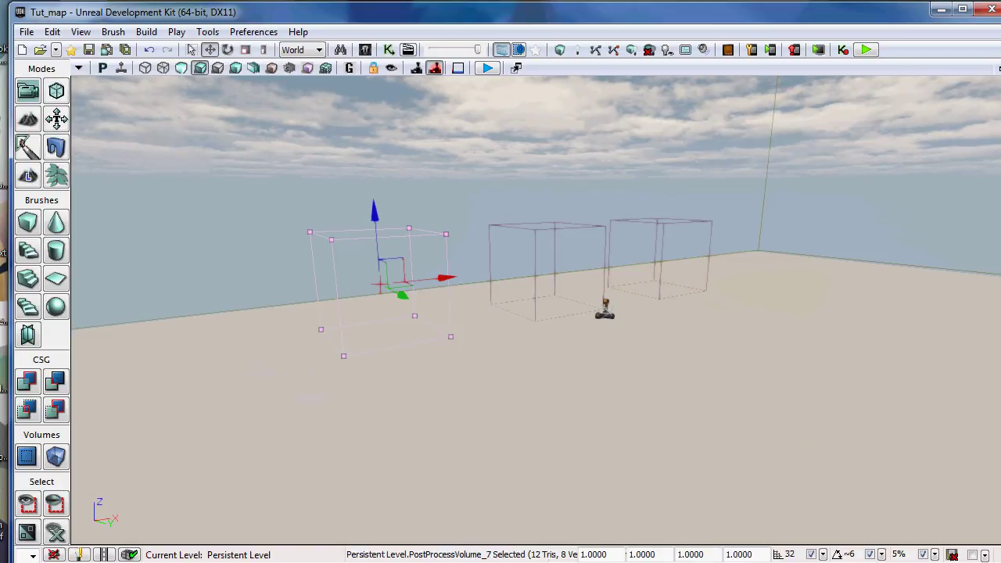
key("alt+Tab")
left_click(412, 320)
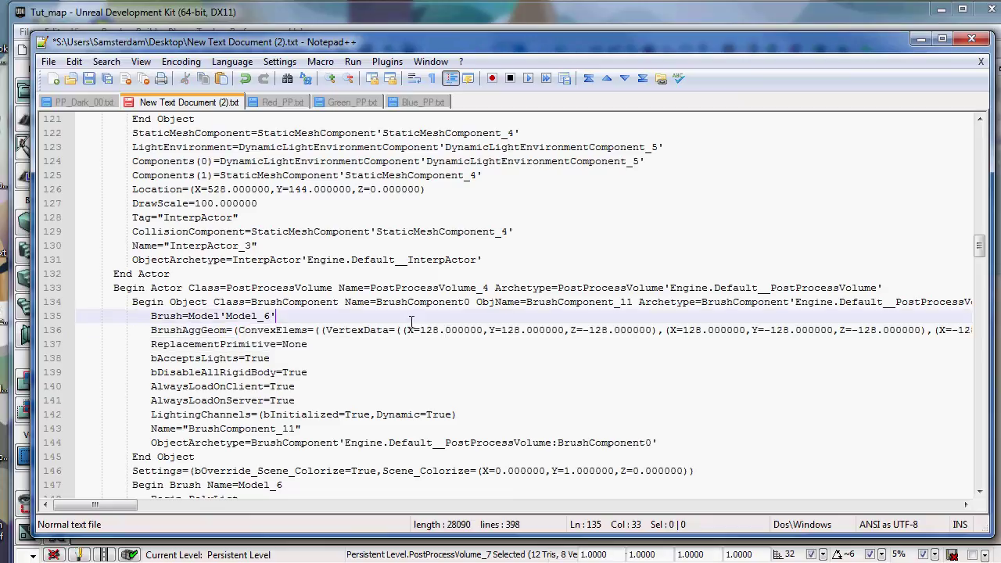
key("ctrl+a")
key("Delete")
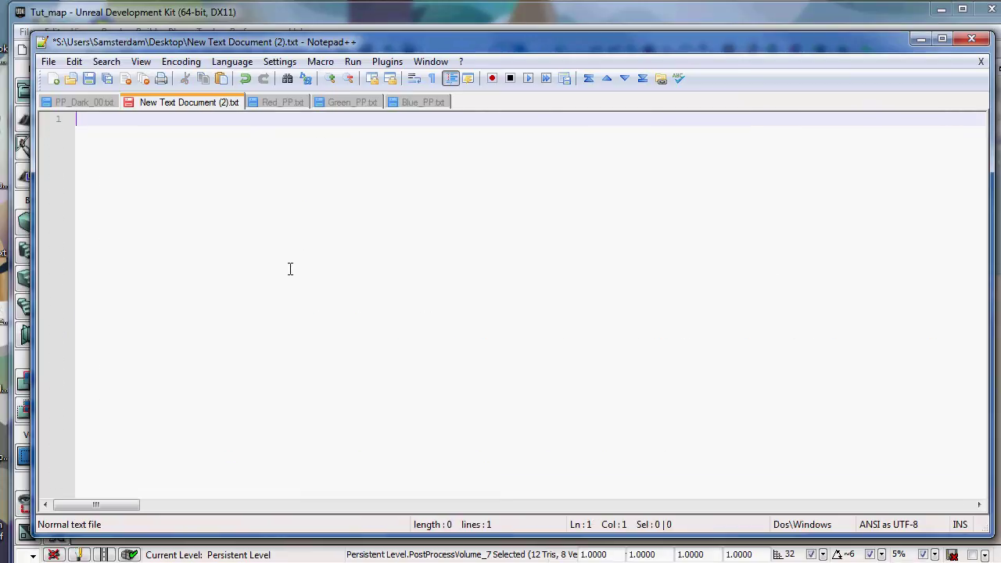
key("ctrl+v")
scroll(380, 259, "up", 20)
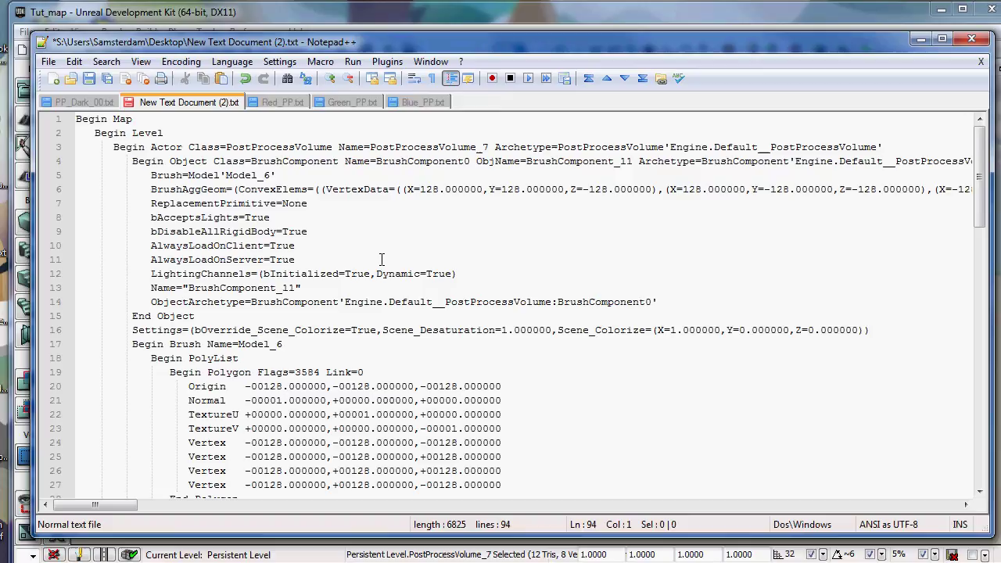
left_click(921, 38)
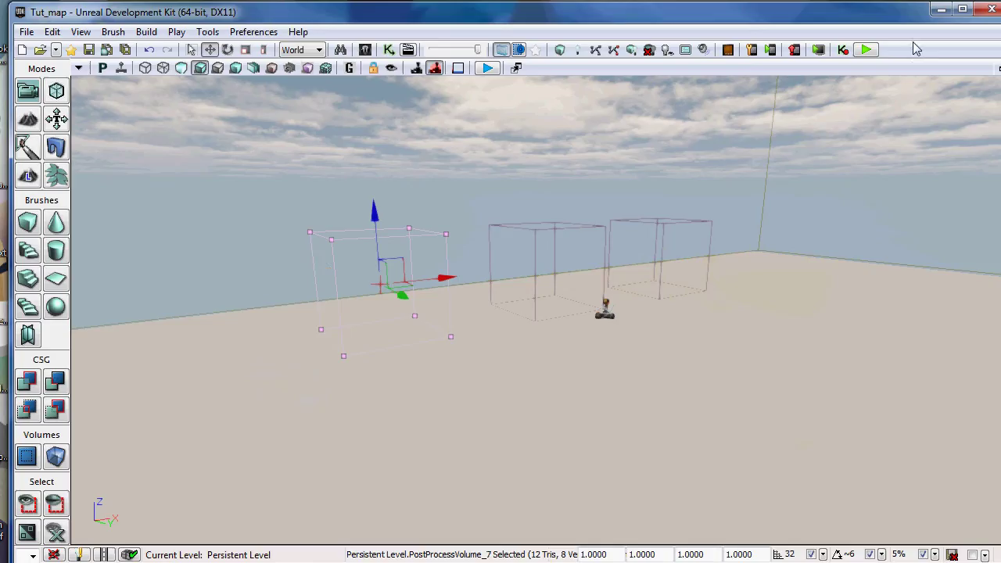
Step: Compare the nearest post process volume's properties in Unreal Development Kit with its pasted text in Notepad++
double_click(345, 261)
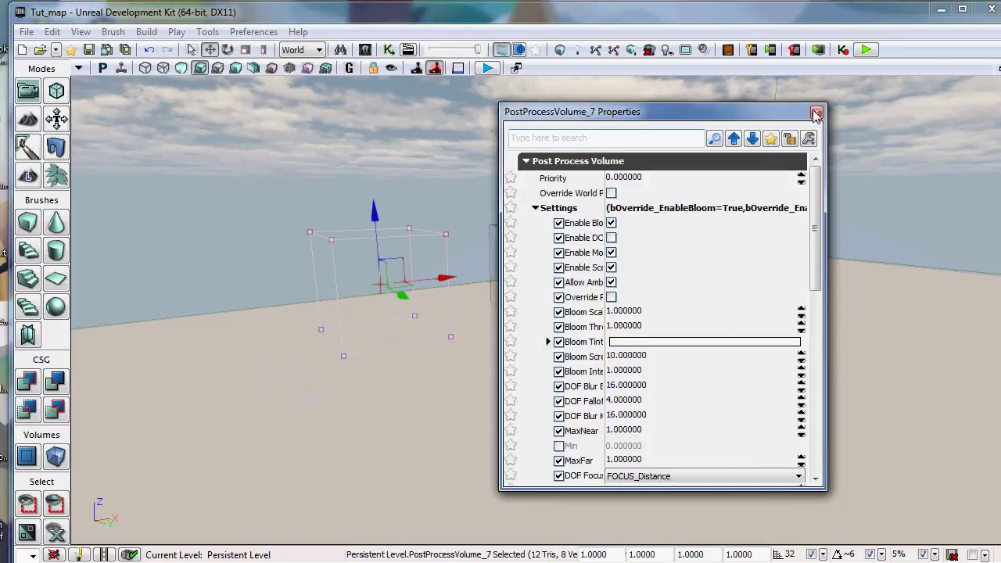
left_click(816, 114)
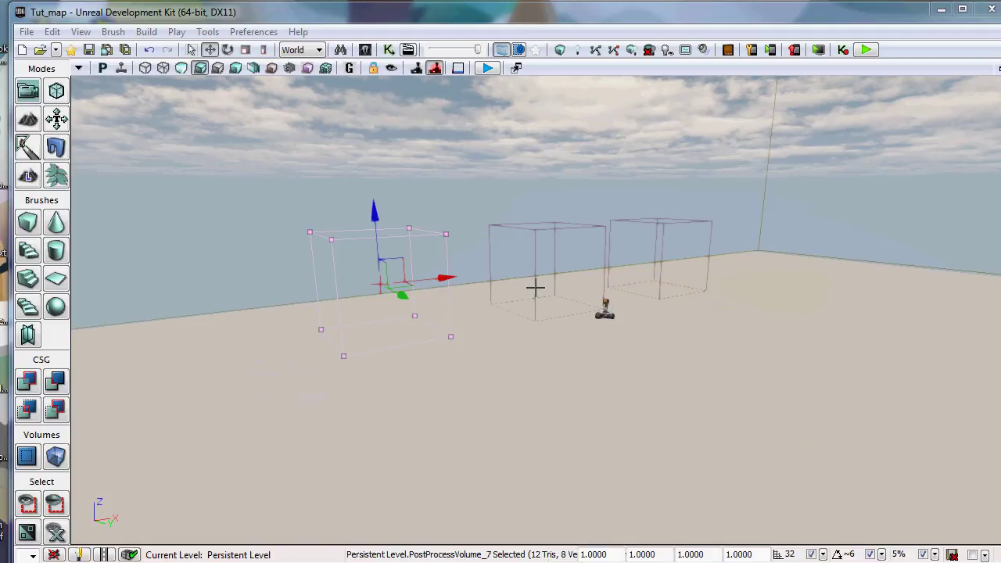
key("alt+Tab")
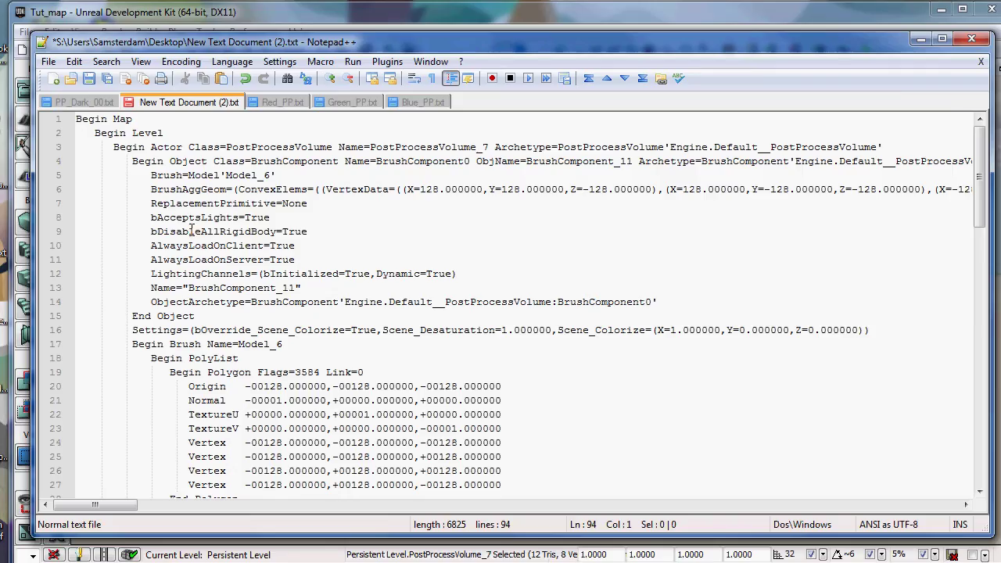
left_click(287, 218)
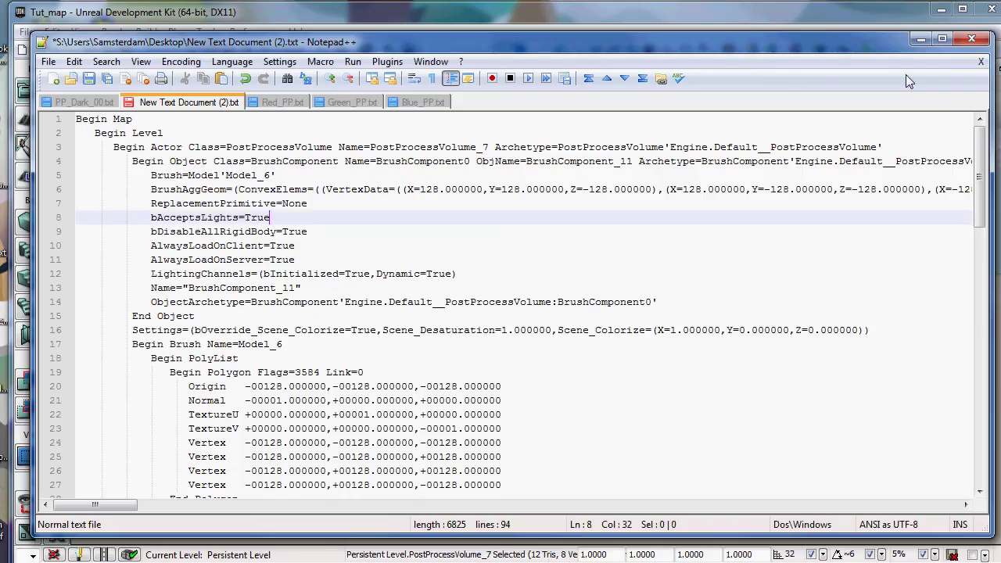
left_click(921, 38)
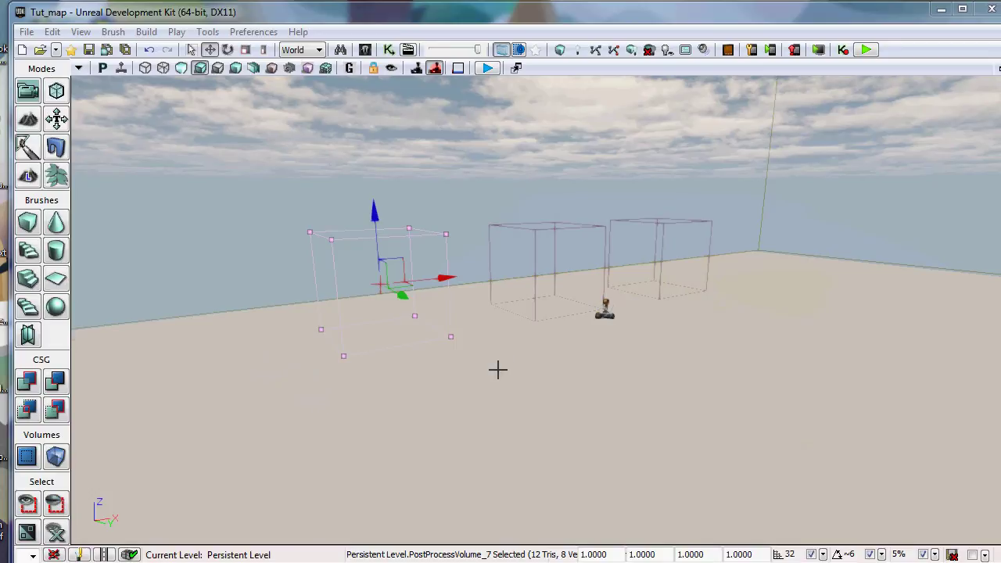
Step: Examine the colour effect inside the post process volumes in the Unreal Development Kit viewport
right_click_drag(498, 369, 500, 425)
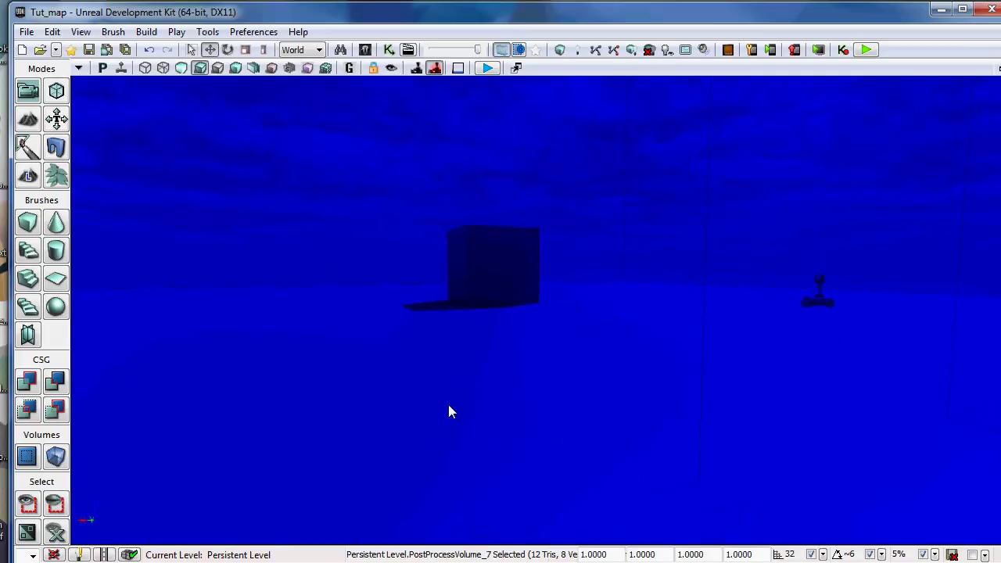
right_click_drag(448, 404, 500, 371)
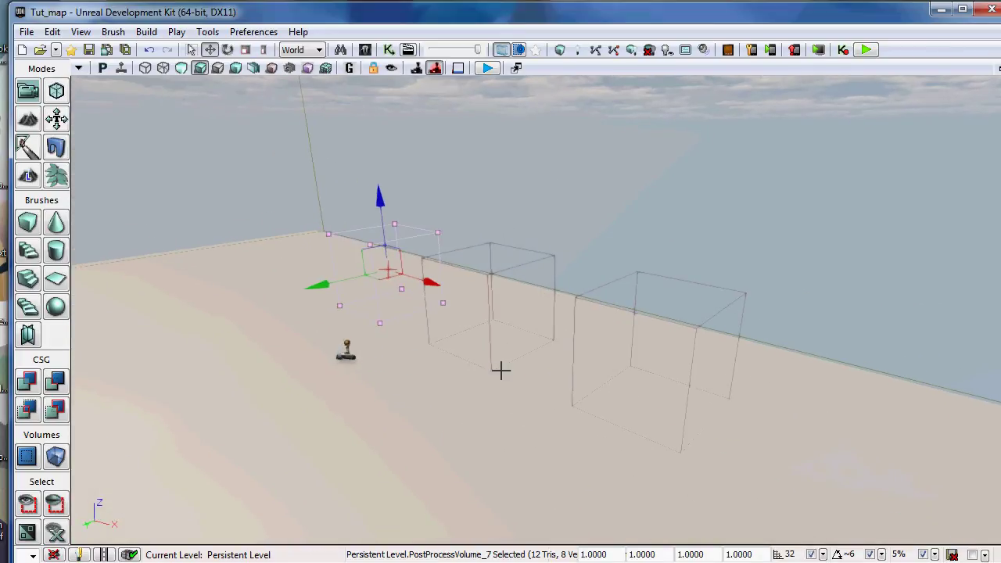
Step: Select the middle post process volume and review the Red_PP.txt, Green_PP.txt and Blue_PP.txt files in Notepad++
left_click(492, 246)
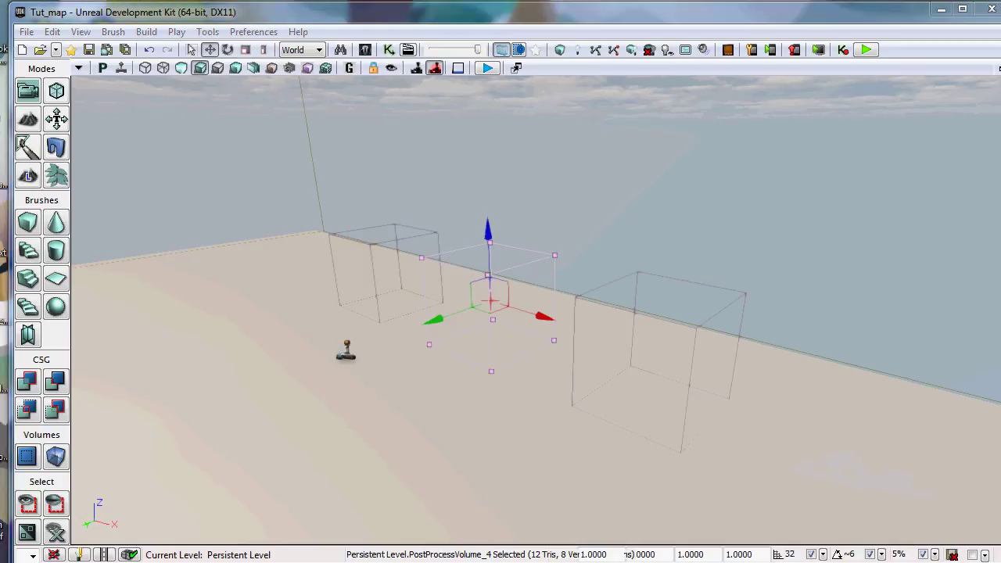
key("alt+Tab")
left_click(270, 110)
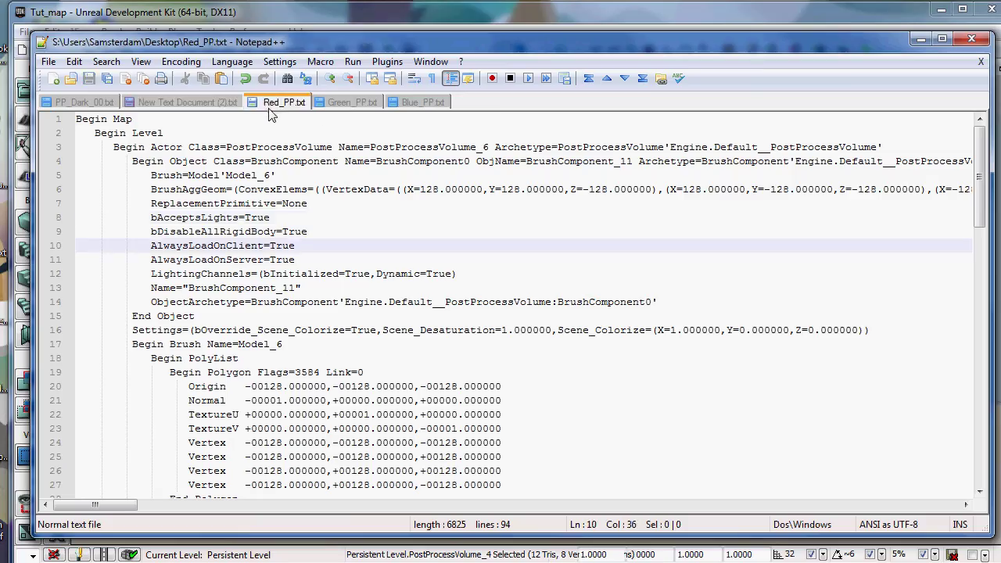
left_click(351, 103)
left_click(414, 104)
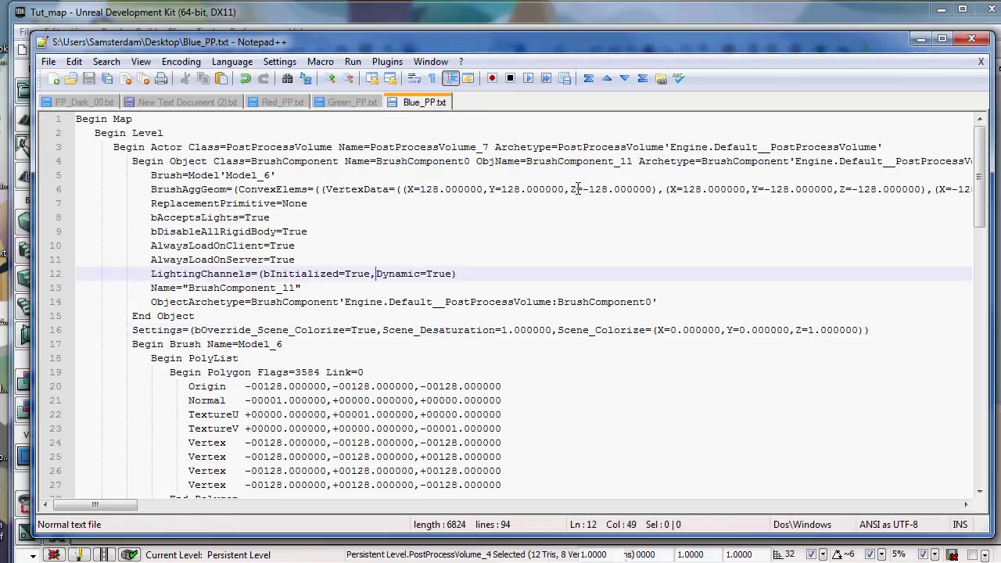
left_click(922, 38)
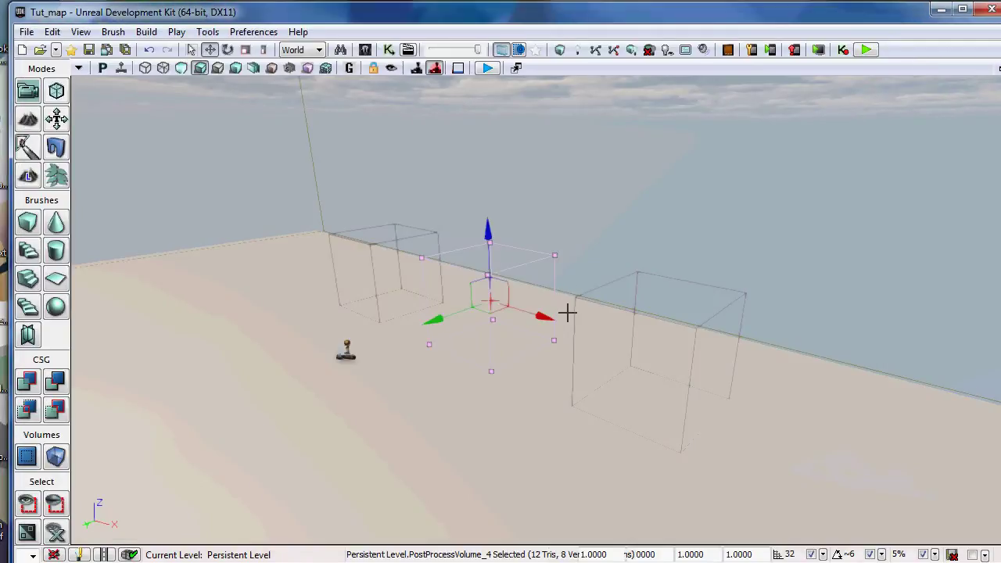
Step: Duplicate the grey cube into four copies spread across the floor beside the original in Unreal Development Kit
mouse_move(568, 313)
left_mouse_down()
mouse_move(493, 316)
mouse_move(621, 281)
mouse_move(456, 543)
mouse_move(440, 295)
mouse_move(571, 318)
left_mouse_up()
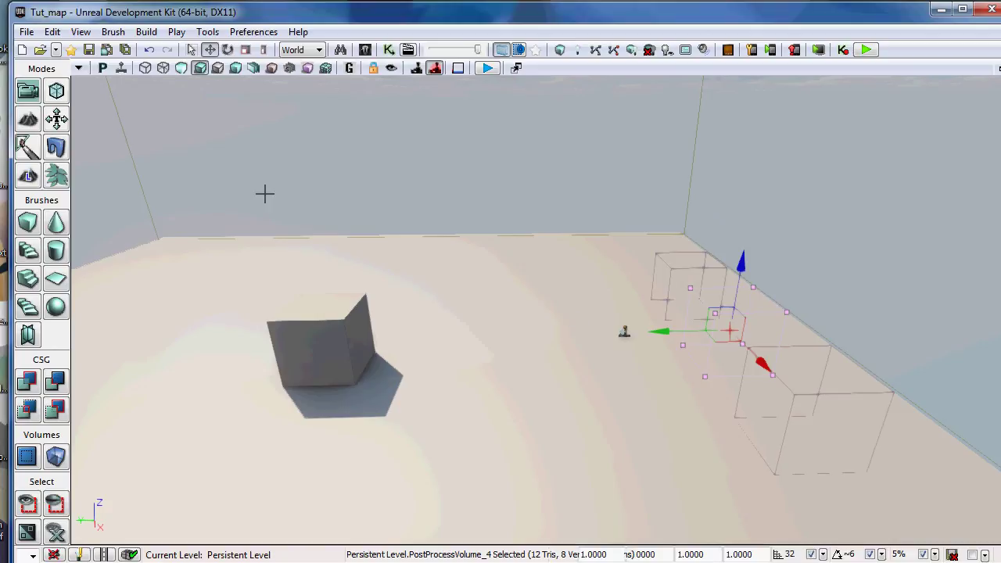
left_click(297, 347)
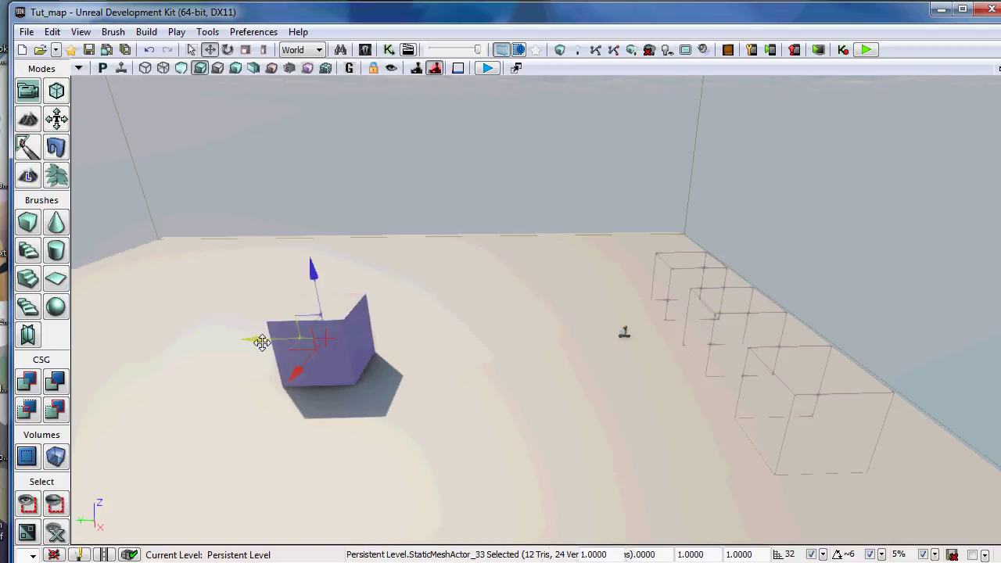
left_click_drag(261, 342, 366, 337, "alt")
left_click_drag(428, 369, 409, 460, "alt")
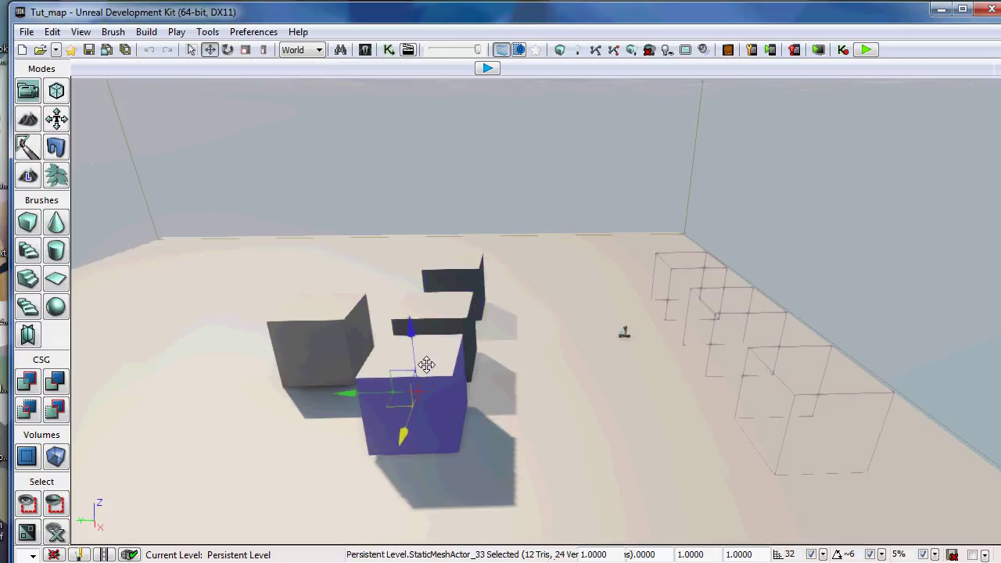
left_click_drag(425, 364, 491, 338, "alt")
right_click_drag(491, 338, 564, 299)
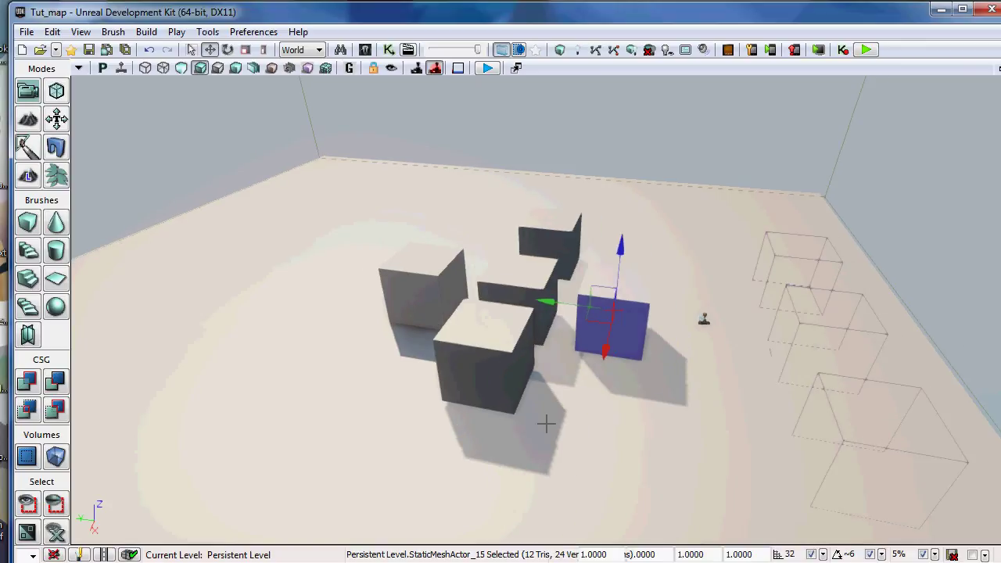
Step: Copy the four duplicated cubes and replace the contents of New Text Document (2).txt in Notepad++ with their text
left_click(510, 338, "ctrl")
left_click(509, 279, "ctrl")
left_click(541, 241, "ctrl")
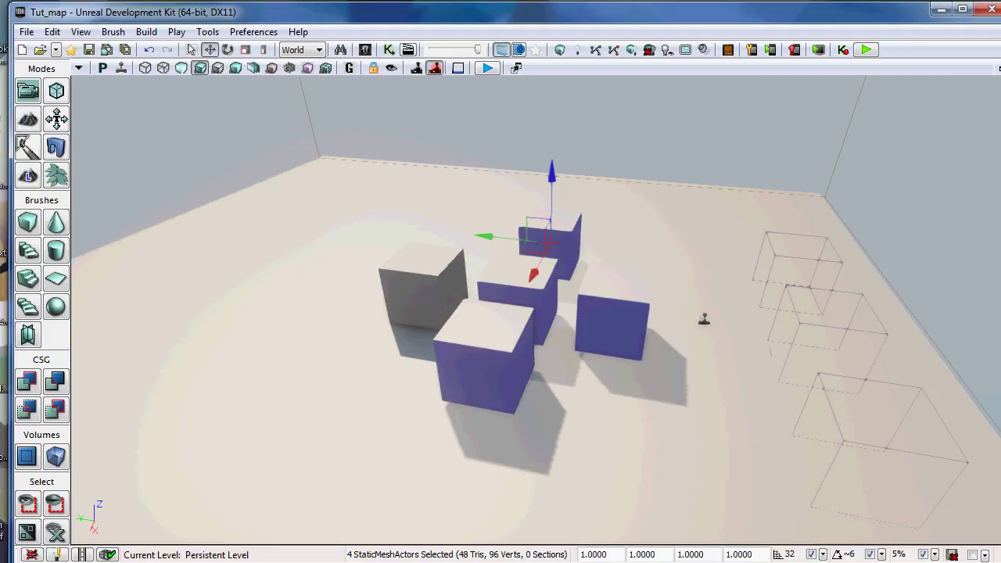
key("alt+Tab")
left_click(188, 101)
left_click(227, 133)
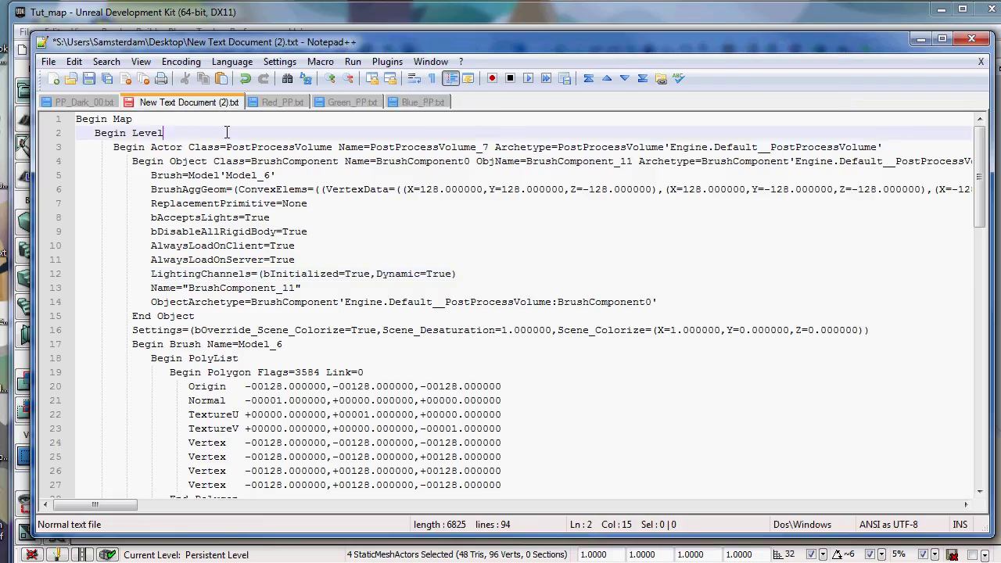
key("ctrl+a")
key("Delete")
key("ctrl+v")
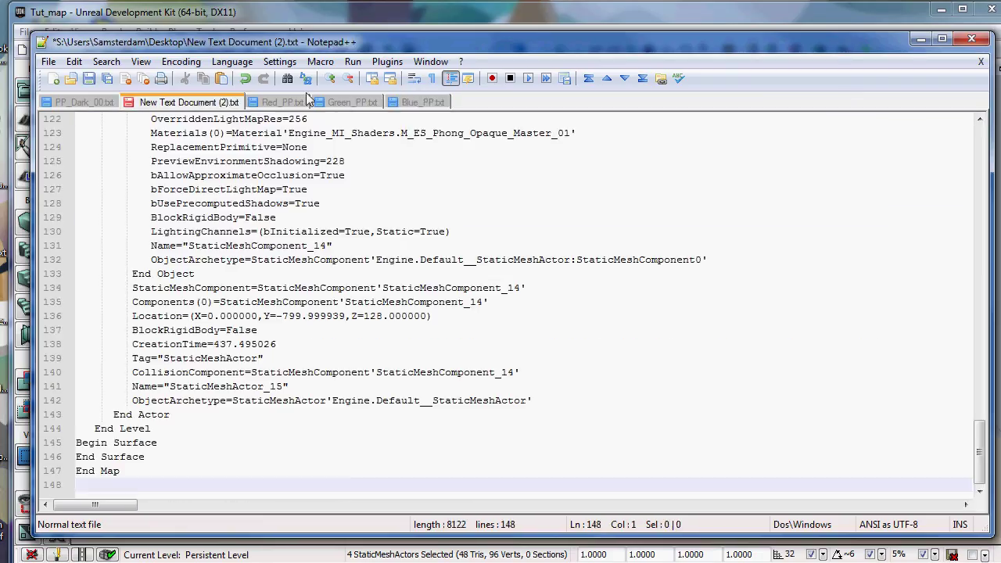
Step: Switch to Unreal Development Kit and open the recent level Tut_map_Synced_Level.udk
key("alt+Tab")
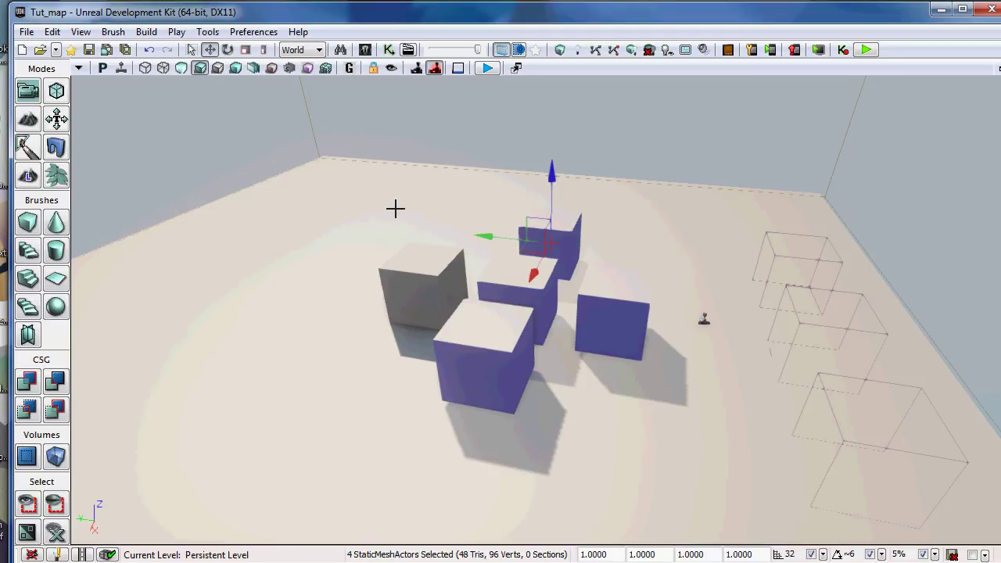
left_click(56, 51)
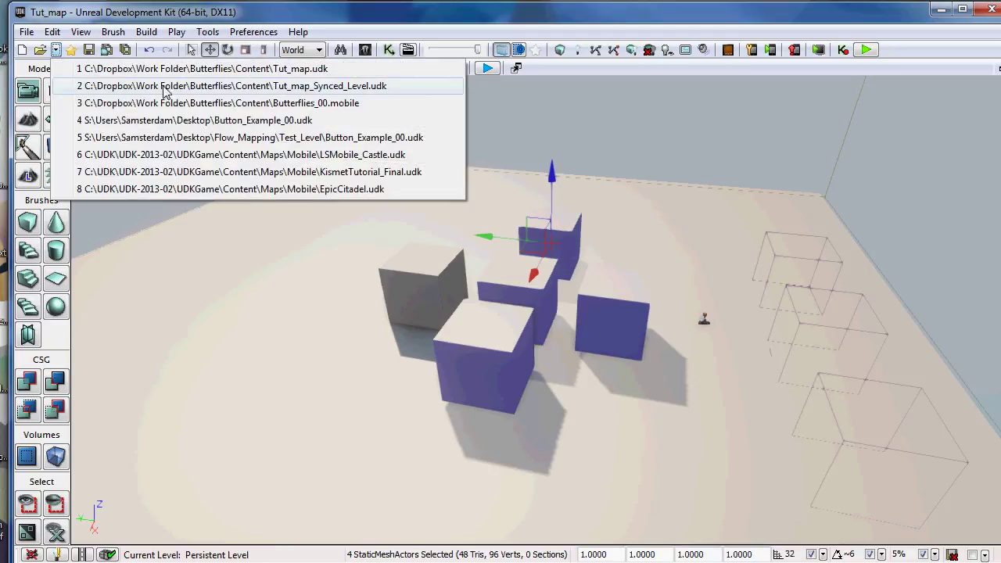
left_click(164, 86)
left_click(472, 355)
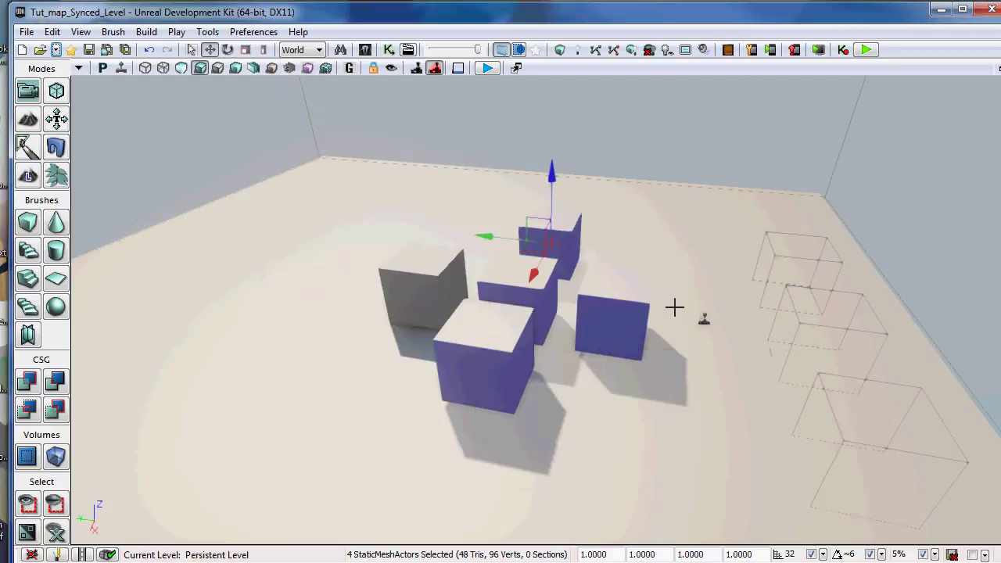
Step: Copy all the cube text from New Text Document (2).txt in Notepad++ and paste it into the Tut_map_Synced_Level map
key("alt+Tab")
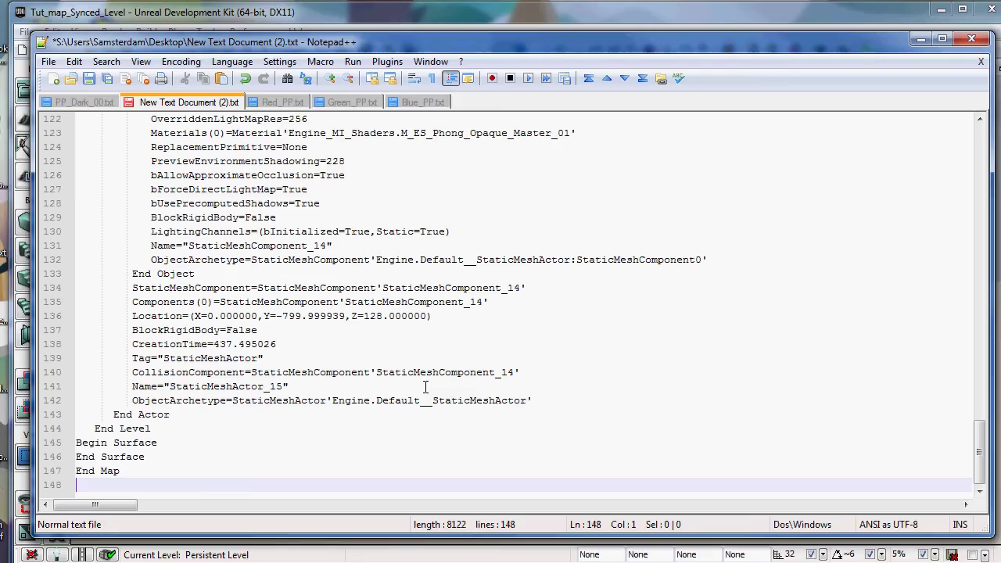
left_click(395, 360)
key("ctrl+a")
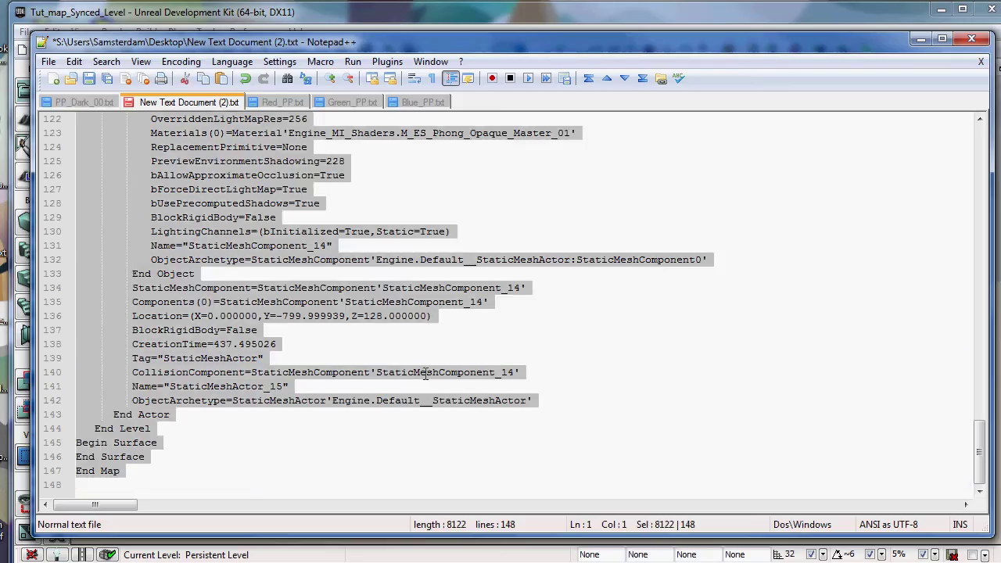
left_click(754, 12)
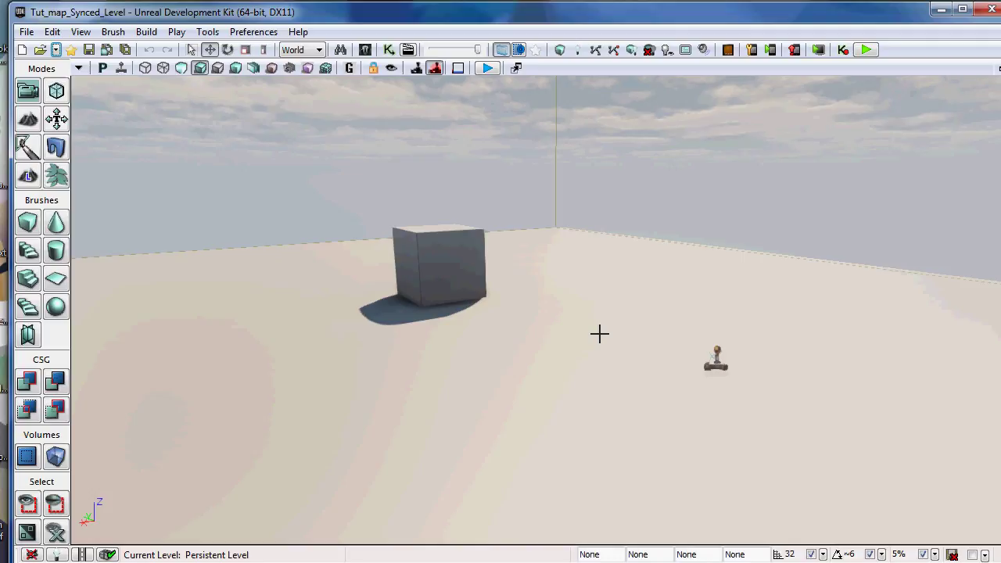
key("ctrl+v")
left_click_drag(617, 310, 611, 119)
right_click_drag(674, 462, 72, 315)
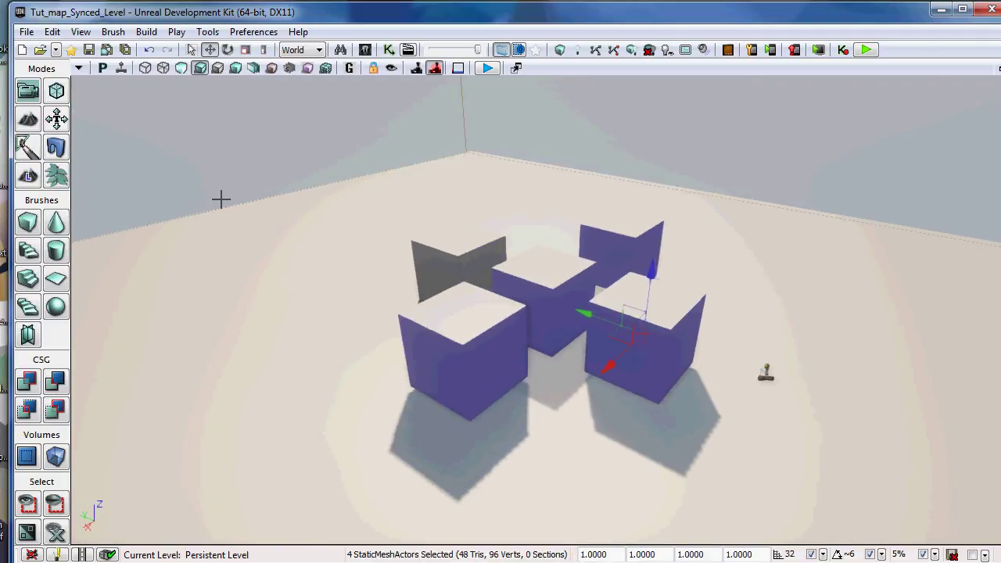